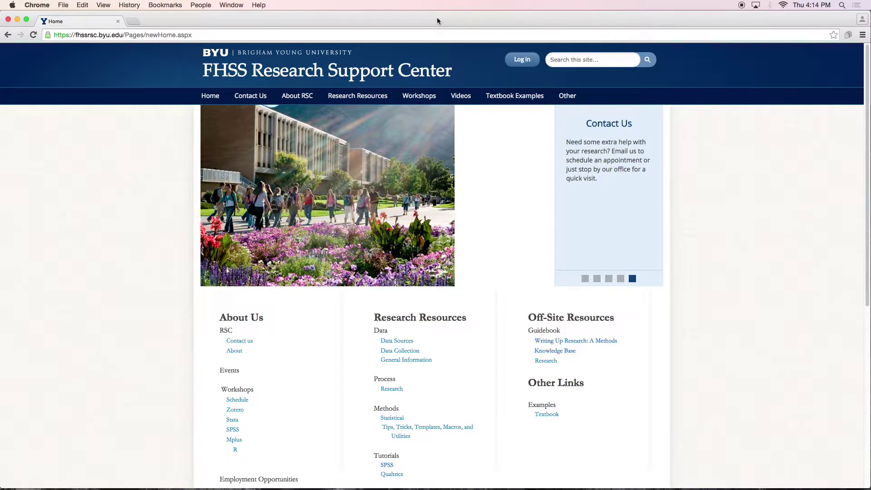
# Download duplicates.dta from the Intermediate Stata Workshop files on the Stata Workshops page
pyautogui.moveTo(422, 101)
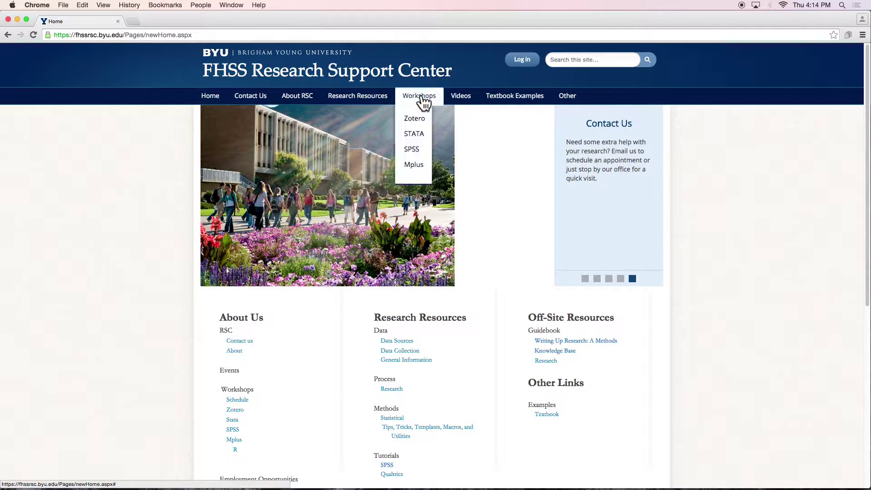
pyautogui.click(416, 134)
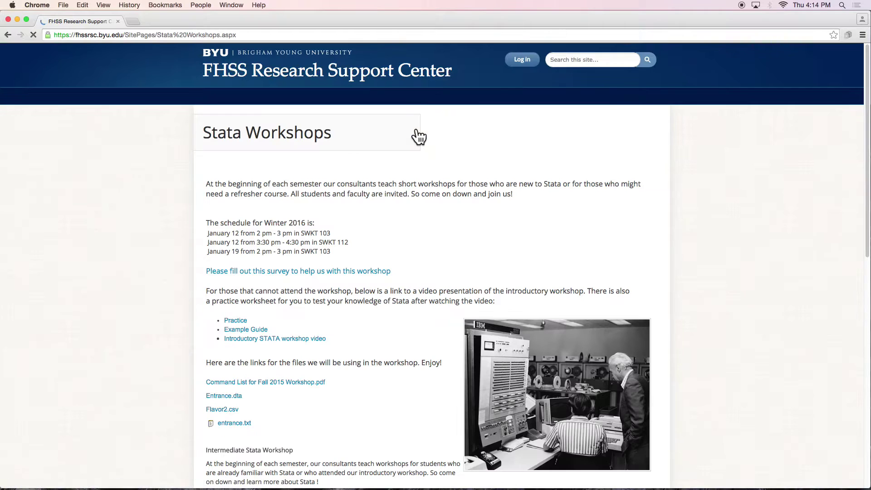
pyautogui.scroll(-6, 345, 213)
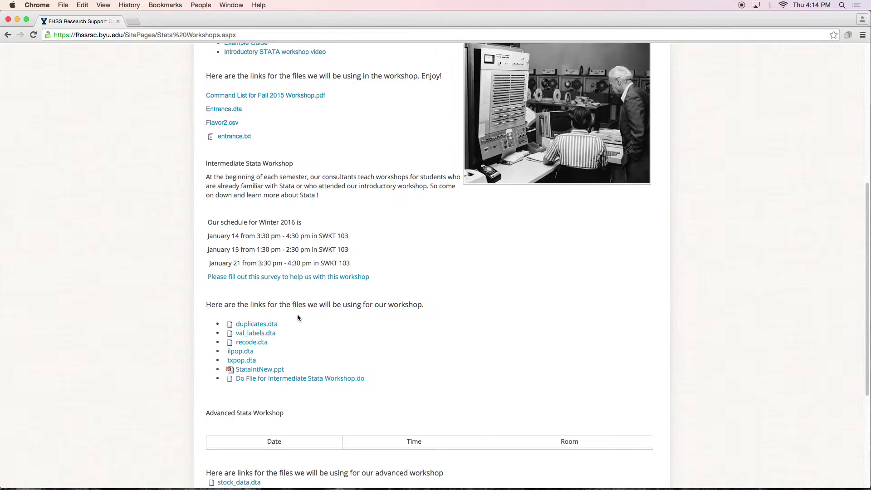
pyautogui.click(256, 326)
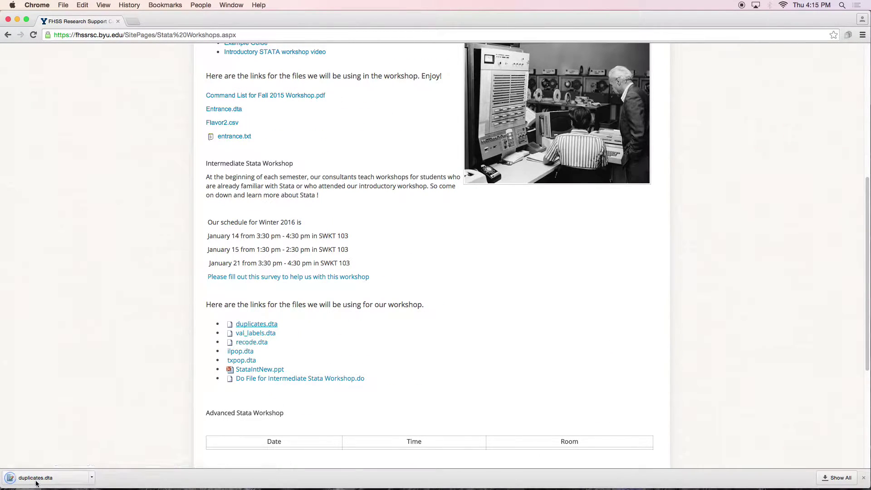
# Switch to Stata and load duplicates.dta with 'use duplicates, clear' (206 observations, 6 variables)
pyautogui.moveTo(466, 488)
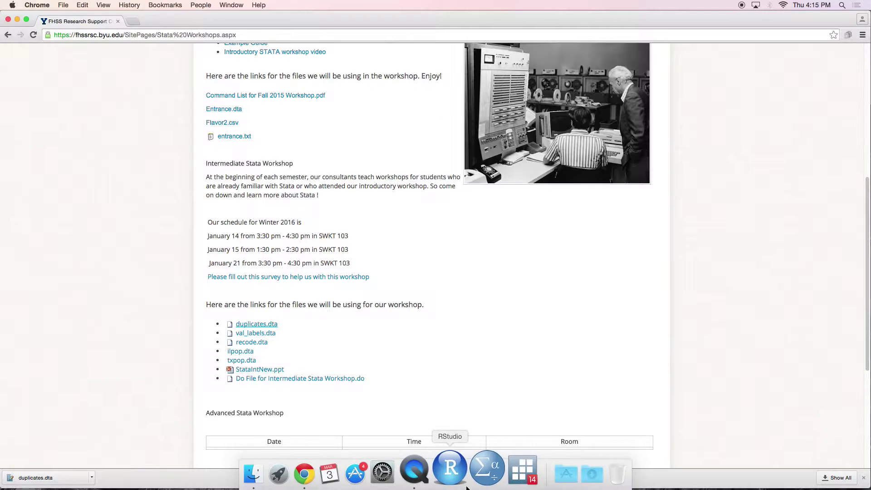
pyautogui.click(506, 475)
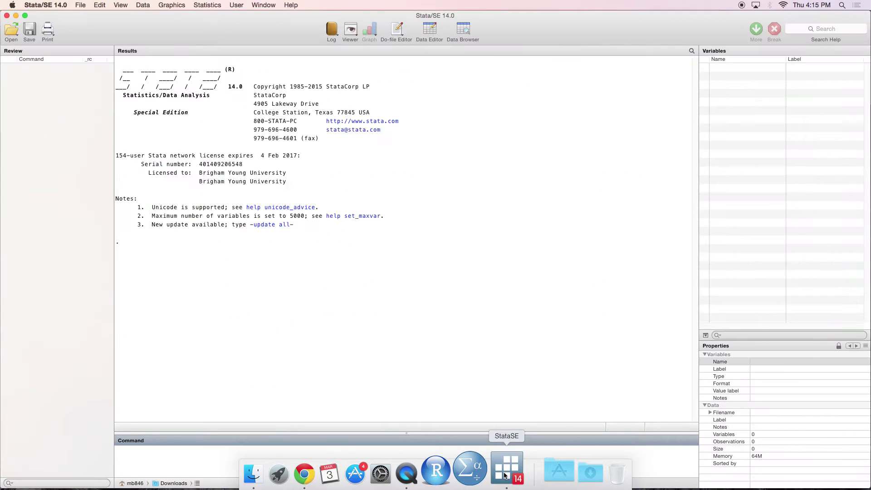
pyautogui.click(450, 349)
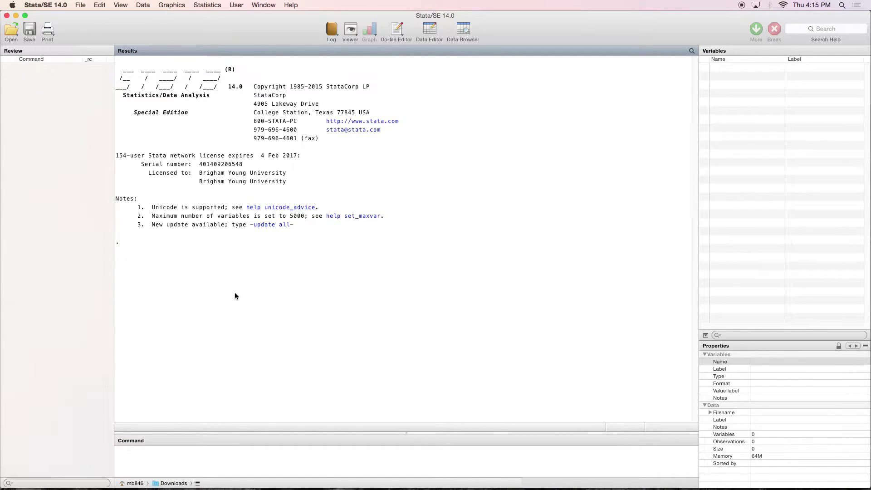
pyautogui.click(186, 461)
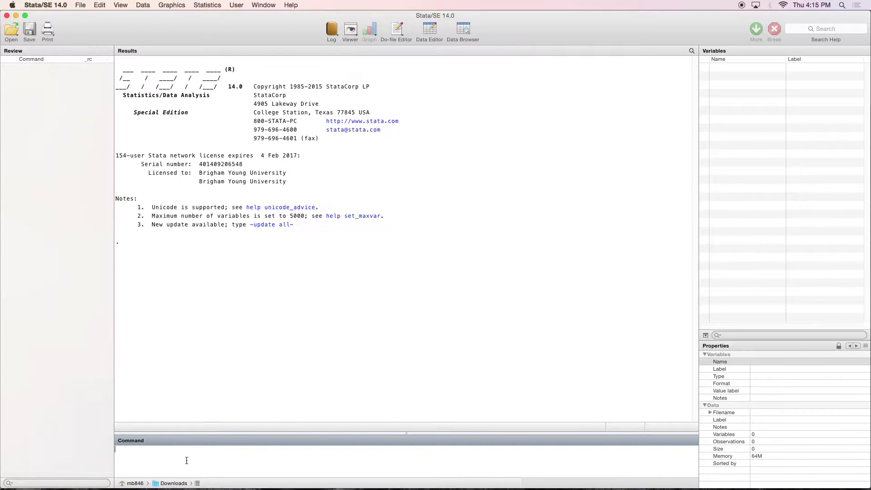
pyautogui.write('use duplicates, clear')
pyautogui.press('Return')
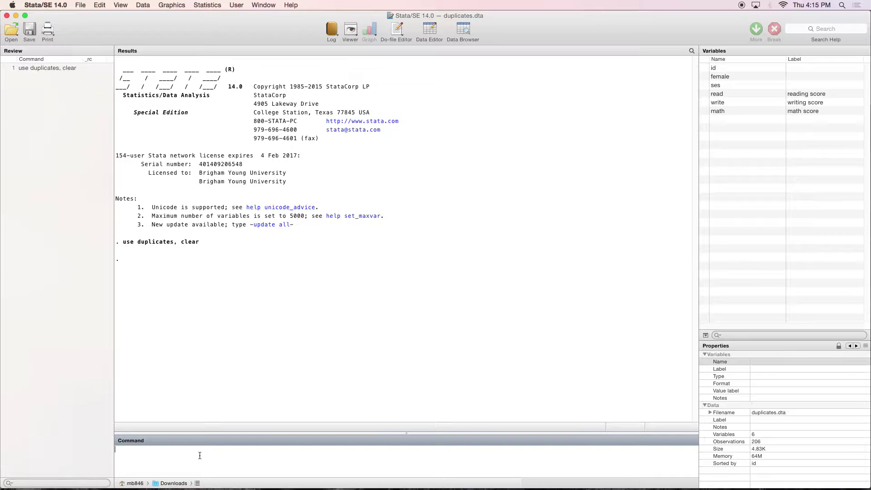
# Browse the dataset with br and select rows 1 and 2 to compare the id 1 records
pyautogui.write('br')
pyautogui.press('Return')
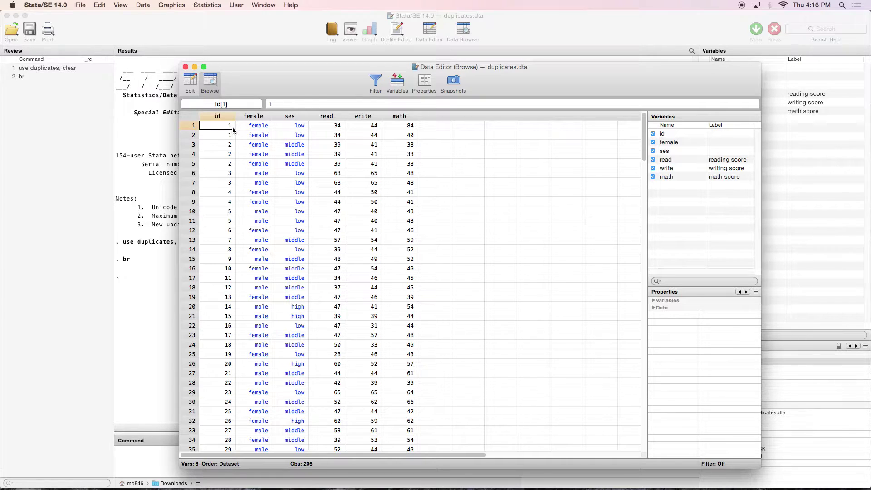
pyautogui.moveTo(228, 129); pyautogui.dragTo(385, 132)
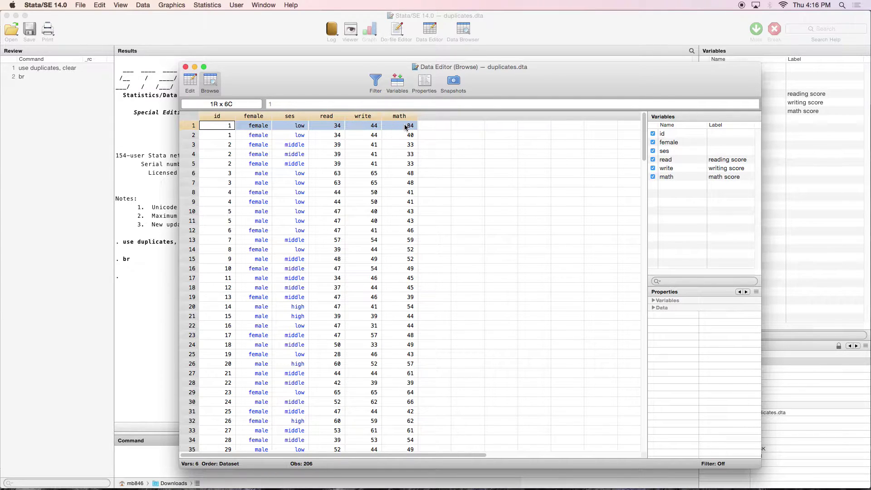
pyautogui.click(226, 136)
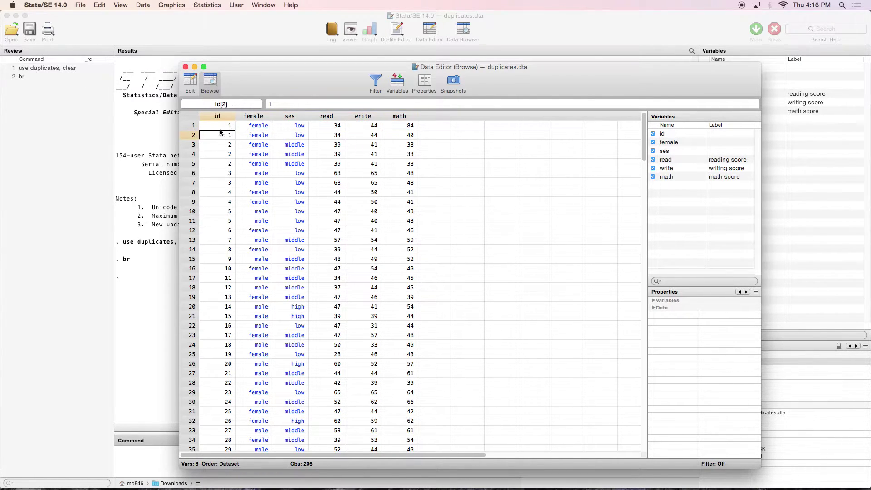
pyautogui.moveTo(221, 127); pyautogui.dragTo(223, 138)
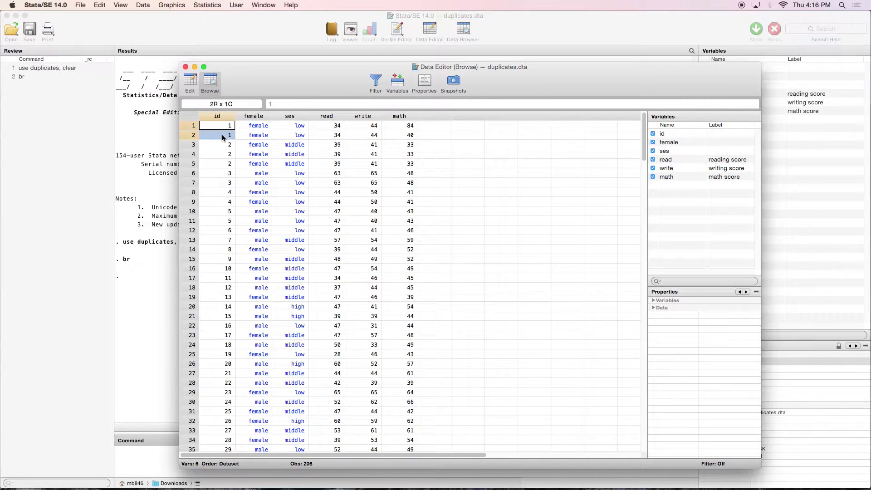
pyautogui.click(223, 128)
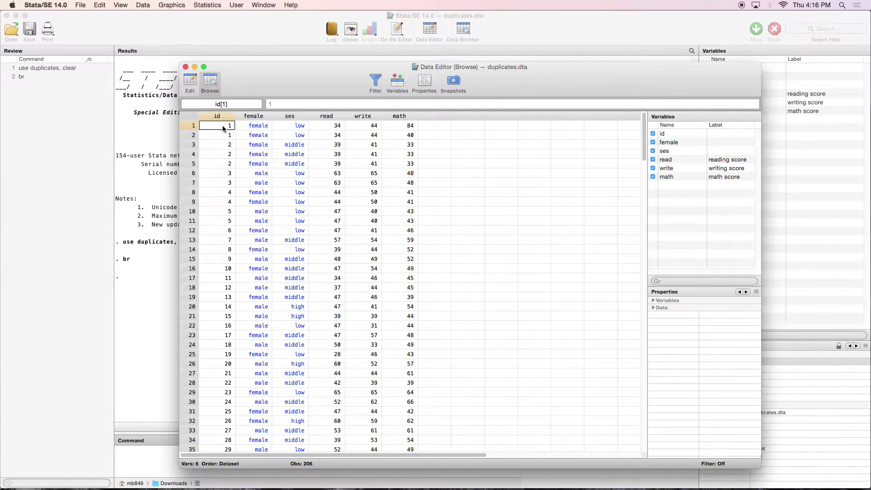
pyautogui.moveTo(222, 128); pyautogui.dragTo(396, 134)
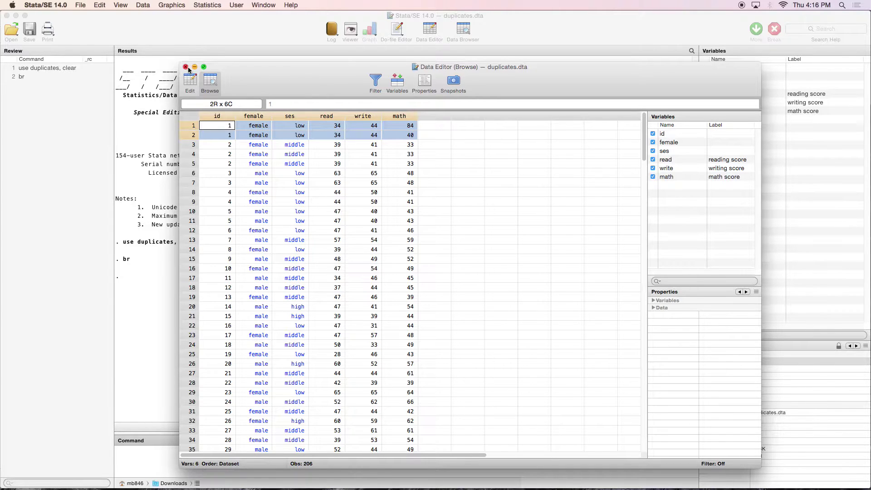
pyautogui.scroll(-10, 348, 208)
pyautogui.scroll(-20, 348, 207)
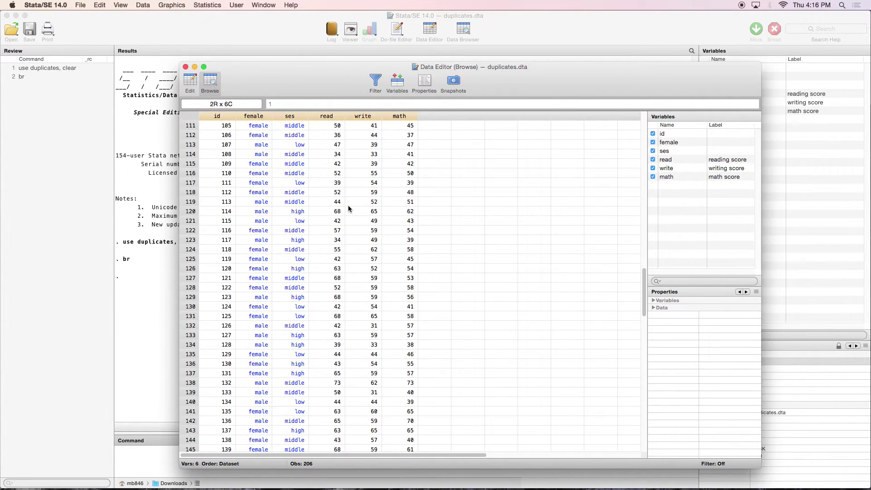
# Close the browser and run duplicates report on all variables: 197 unique, 6 paired, 3 tripled
pyautogui.scroll(-2, 348, 205)
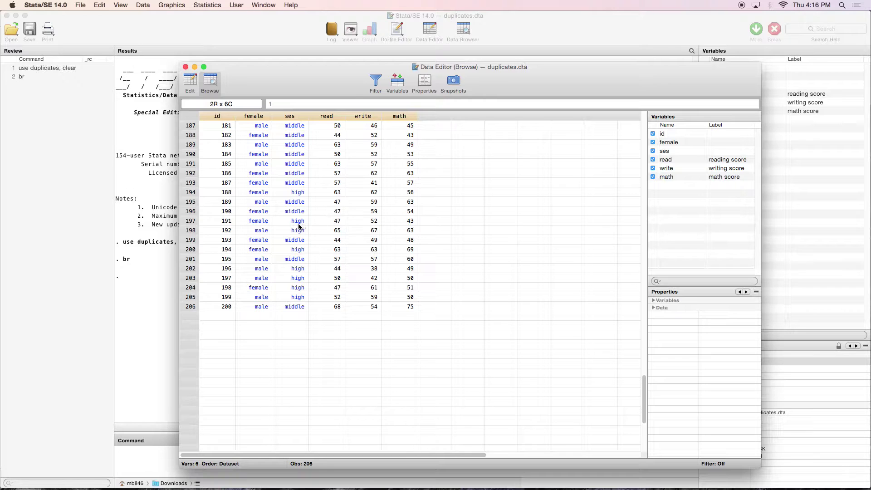
pyautogui.click(186, 67)
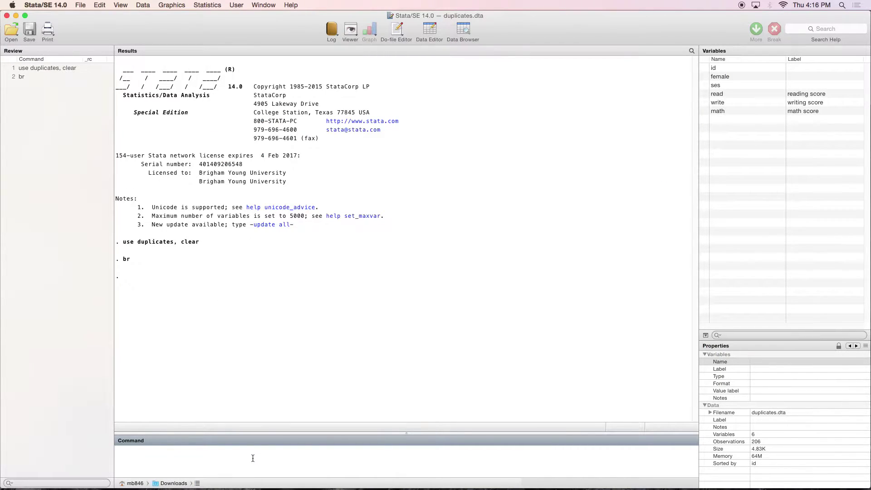
pyautogui.write('duplicates report')
pyautogui.press('Return')
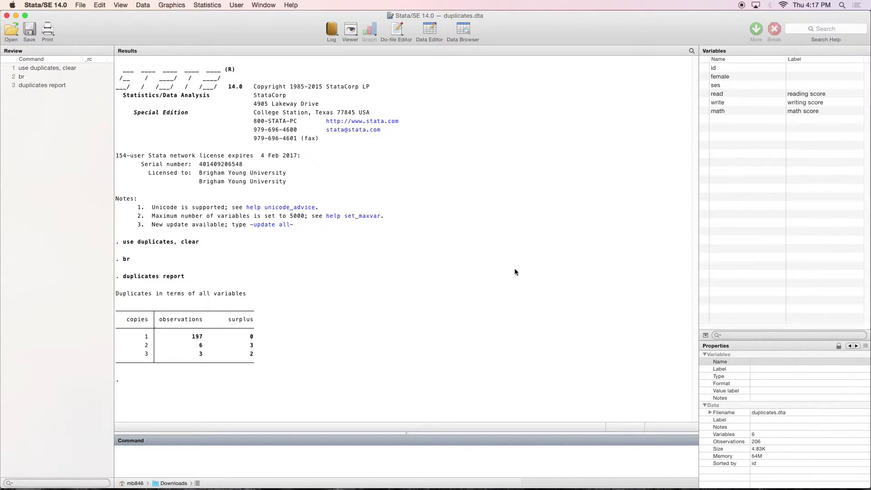
# Run duplicates report id female ses, giving 195 unique, 8 paired and 3 tripled observations
pyautogui.write('duplicates report id female ses')
pyautogui.press('Return')
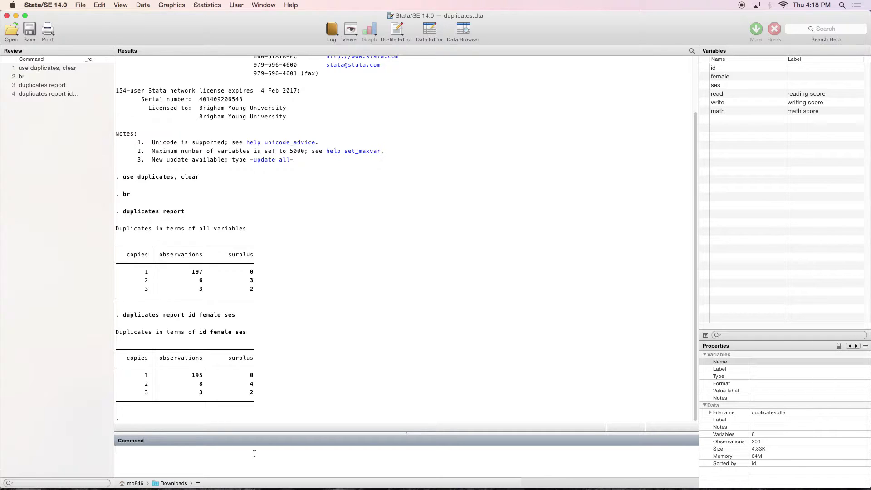
# Run duplicates list, sepby(id) to show duplicate groups for ids 2, 3, 4 and 5
pyautogui.write('duplicates list, sepby(id)')
pyautogui.press('Return')
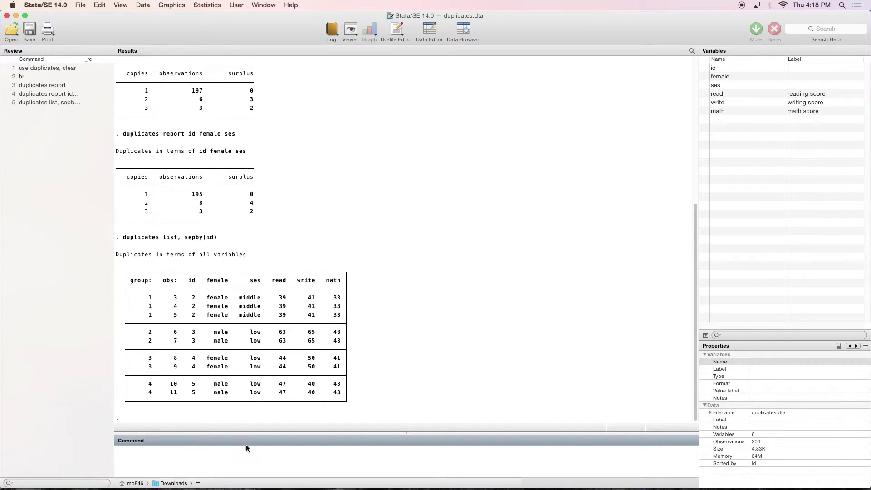
# Run duplicates list id female ses, sepby(id), showing duplicate groups for ids 1 through 5
pyautogui.write('duplicates list id female ses, sepby(id)')
pyautogui.press('Return')
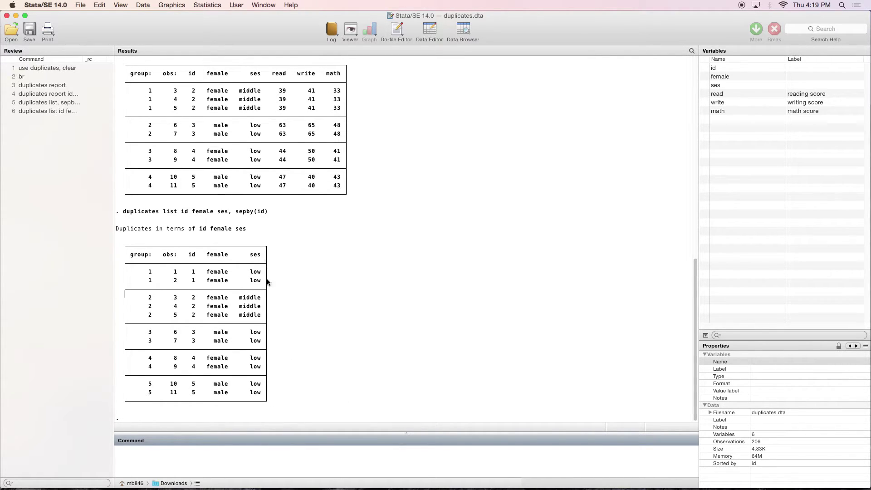
pyautogui.moveTo(198, 231); pyautogui.dragTo(250, 230)
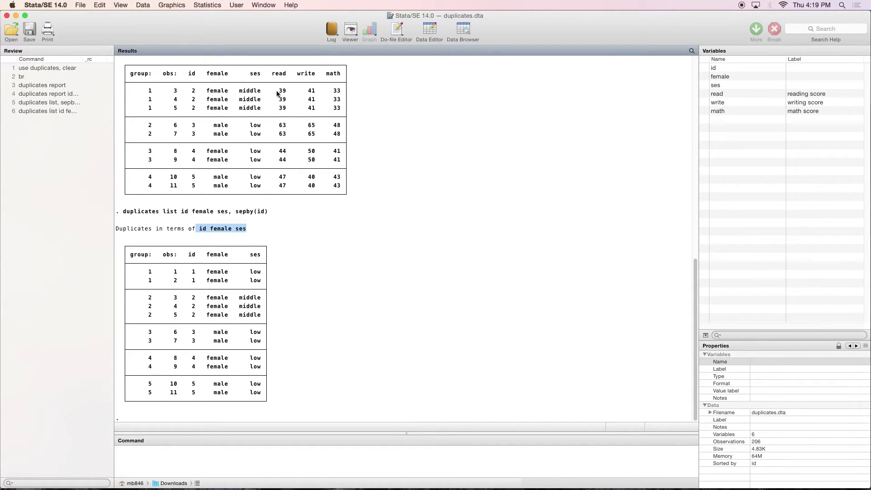
pyautogui.click(290, 252)
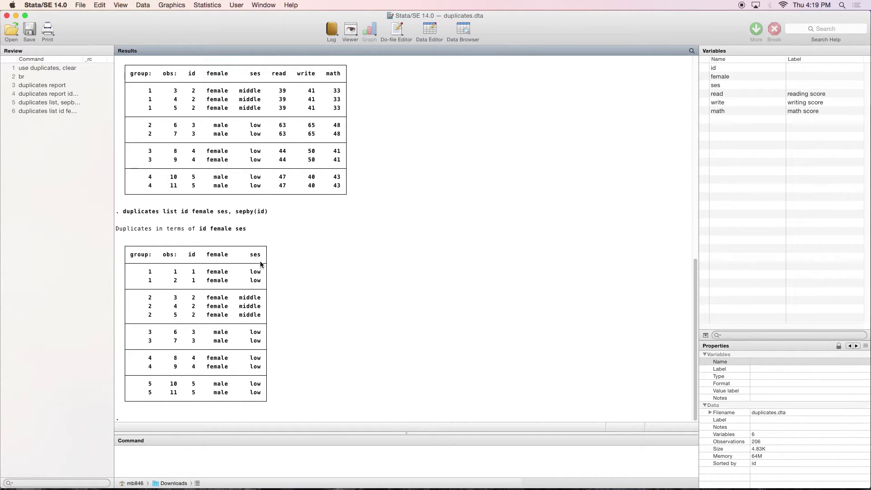
pyautogui.click(292, 458)
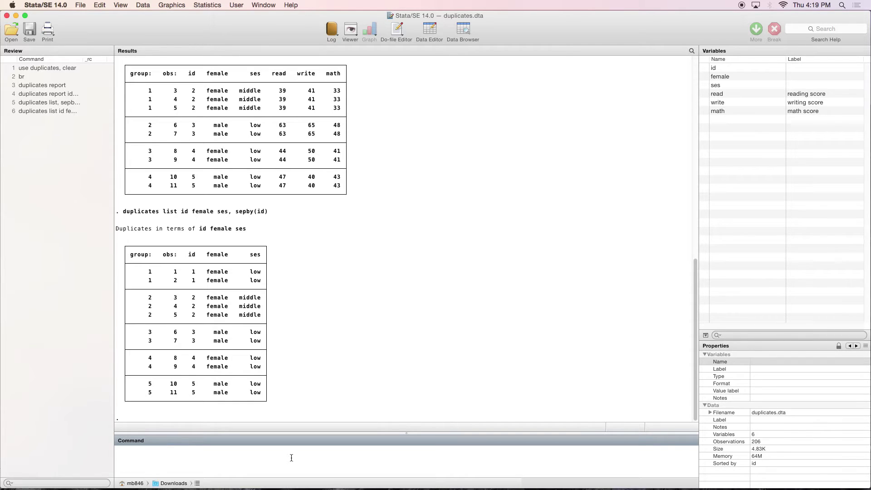
# Run duplicates tag id female ses, gen(NumCopy) to add the NumCopy variable
pyautogui.write('duplicates')
pyautogui.write('tag id female ses')
pyautogui.write(', gen(NumCopy)')
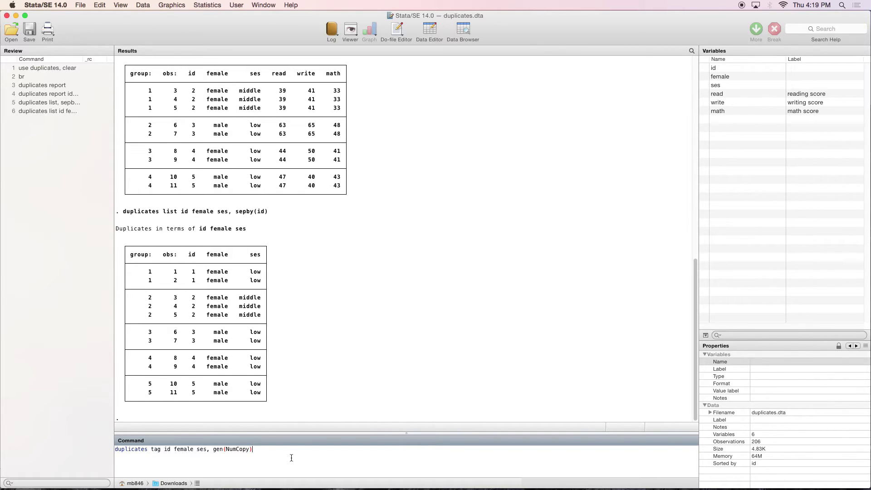
pyautogui.press('Return')
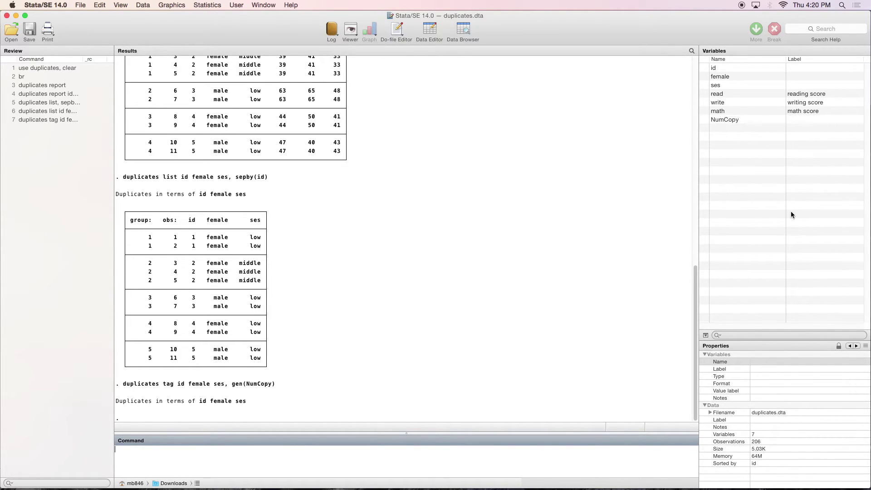
# Run list if NumCopy >=1, sepby(id), showing the 11 tagged rows grouped by id
pyautogui.write('list if NumCopy >=1, sepby(id)')
pyautogui.press('Return')
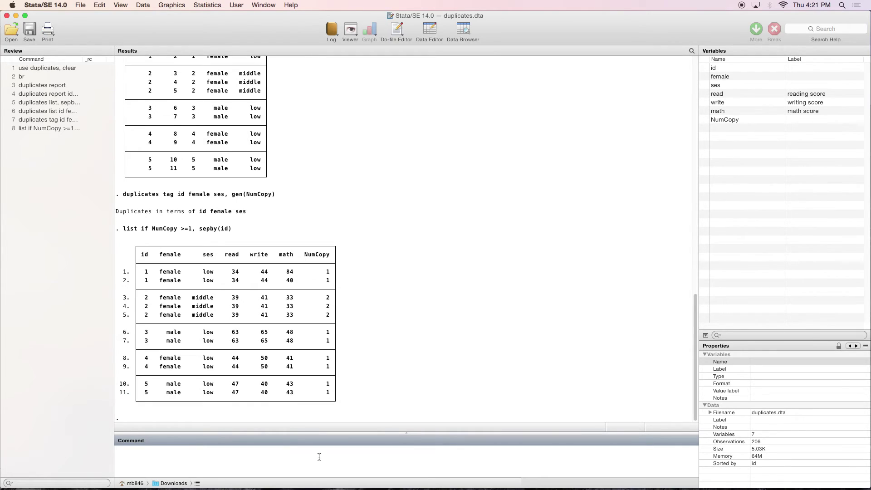
# Set math to 84 for id 1, relist the NumCopy-tagged rows, and rerun duplicates report
pyautogui.write('replace math = 84 if id==1')
pyautogui.press('Return')
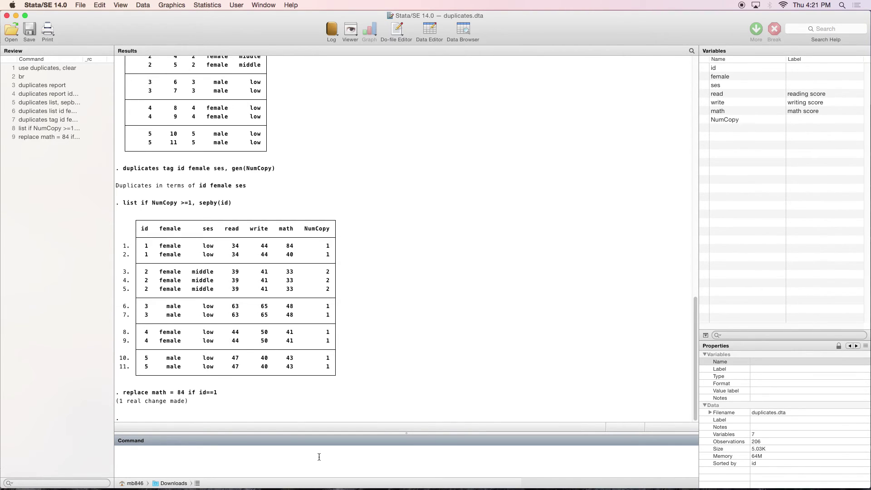
pyautogui.write('list iff')
pyautogui.press('pageup')
pyautogui.press('pageup')
pyautogui.press('Return')
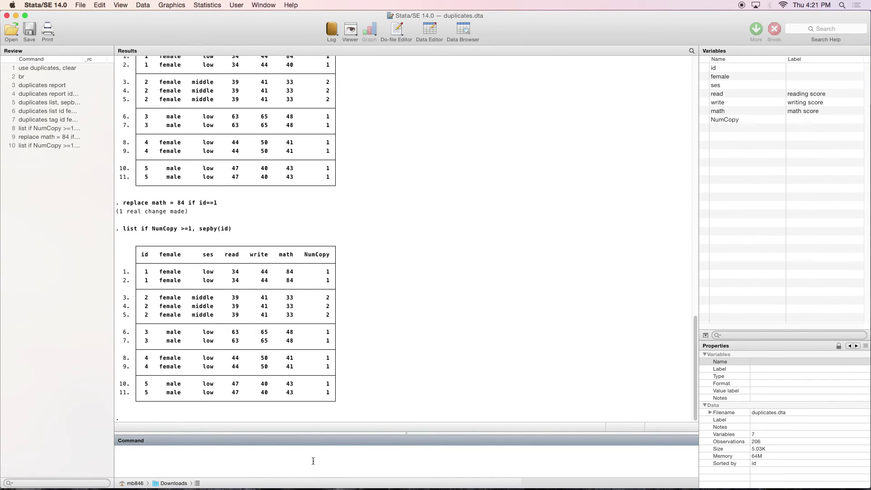
pyautogui.write('duplicates report')
pyautogui.press('Return')
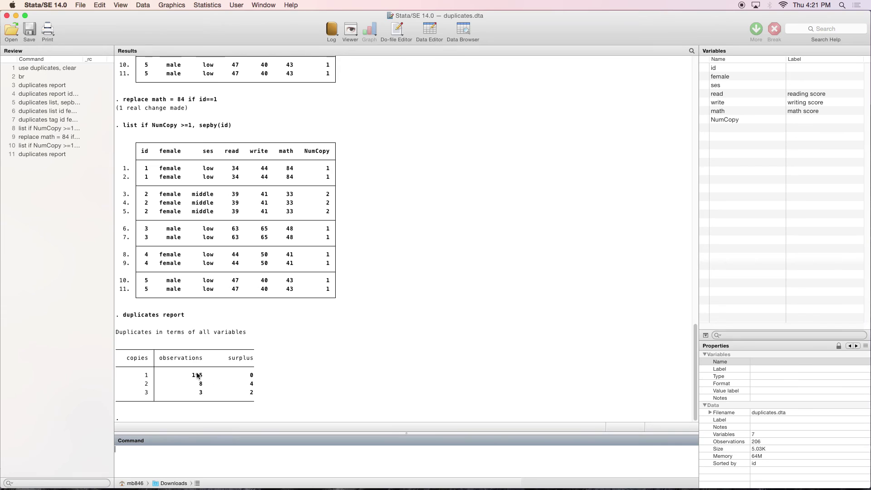
# Run duplicates drop to remove the 6 duplicates, then confirm 200 unique observations with duplicates report
pyautogui.click(239, 461)
pyautogui.write('duplicates drop')
pyautogui.press('Return')
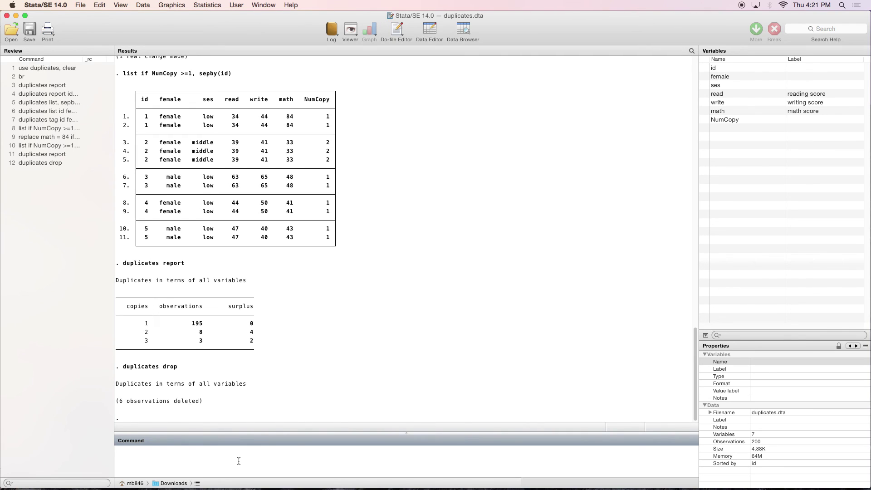
pyautogui.write('duplicates report')
pyautogui.press('Return')
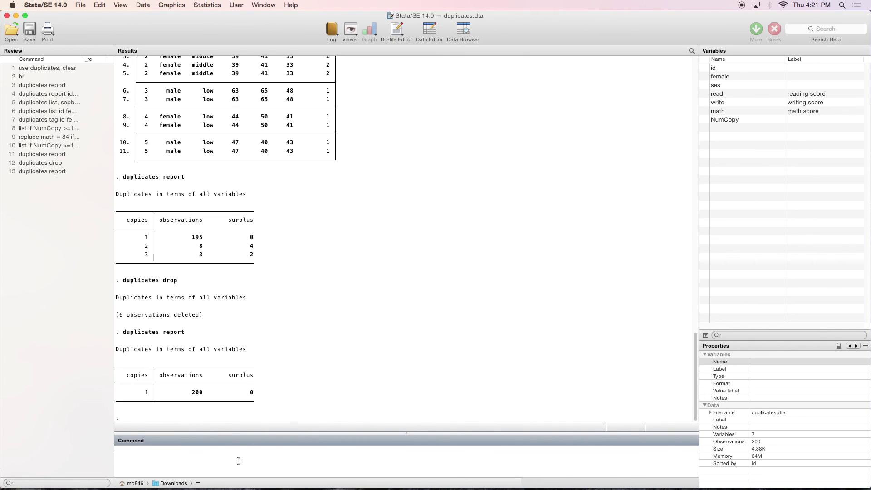